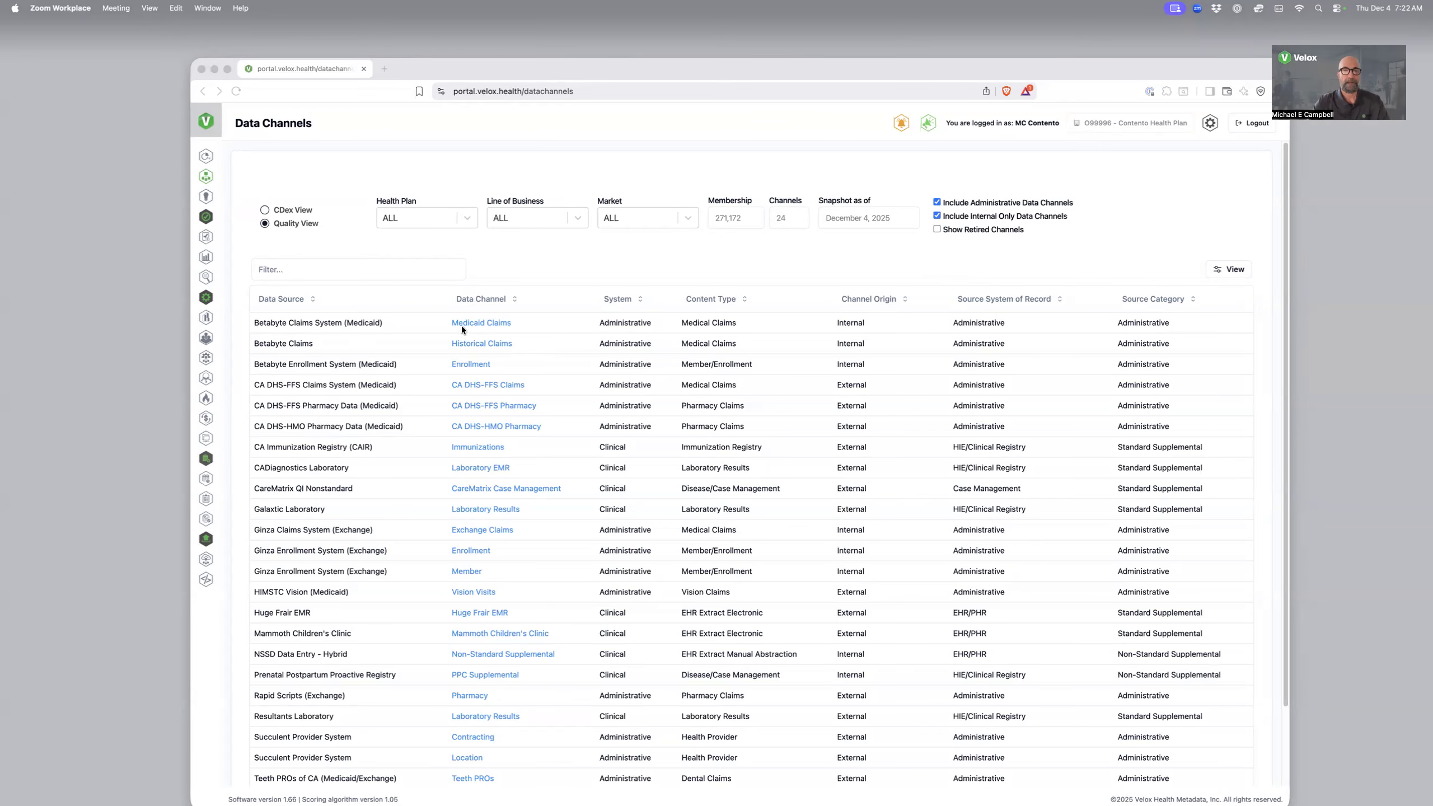
Review the details of the Medicaid Claims channel from Betabyte Claims System (Medicaid) and close them
left_click(834, 314)
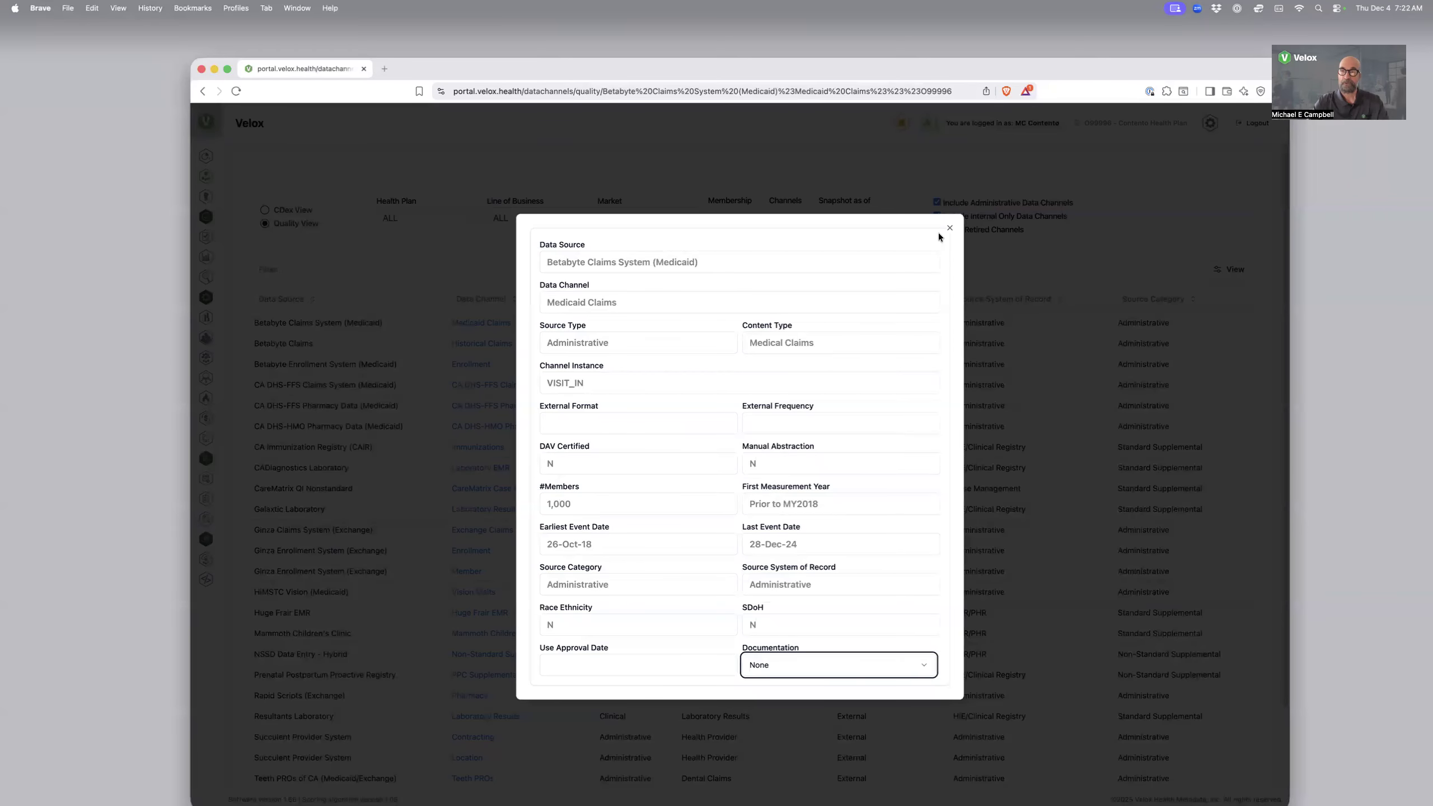
left_click(556, 106)
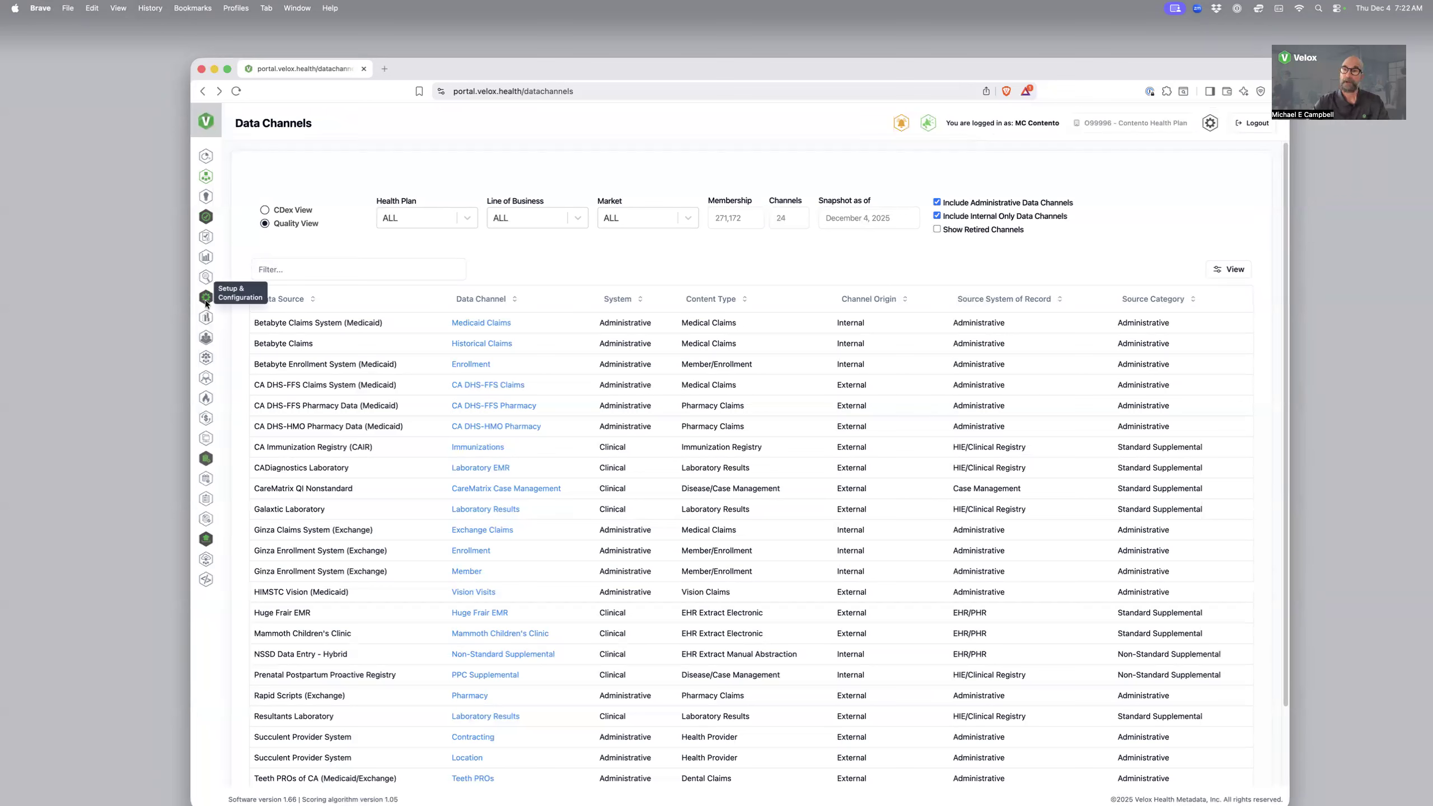
In Data Channel Maintenance, edit the Medicaid Claims channel of Betabyte Claims System (Medicaid) and set its member number to 2,000
left_click(207, 361)
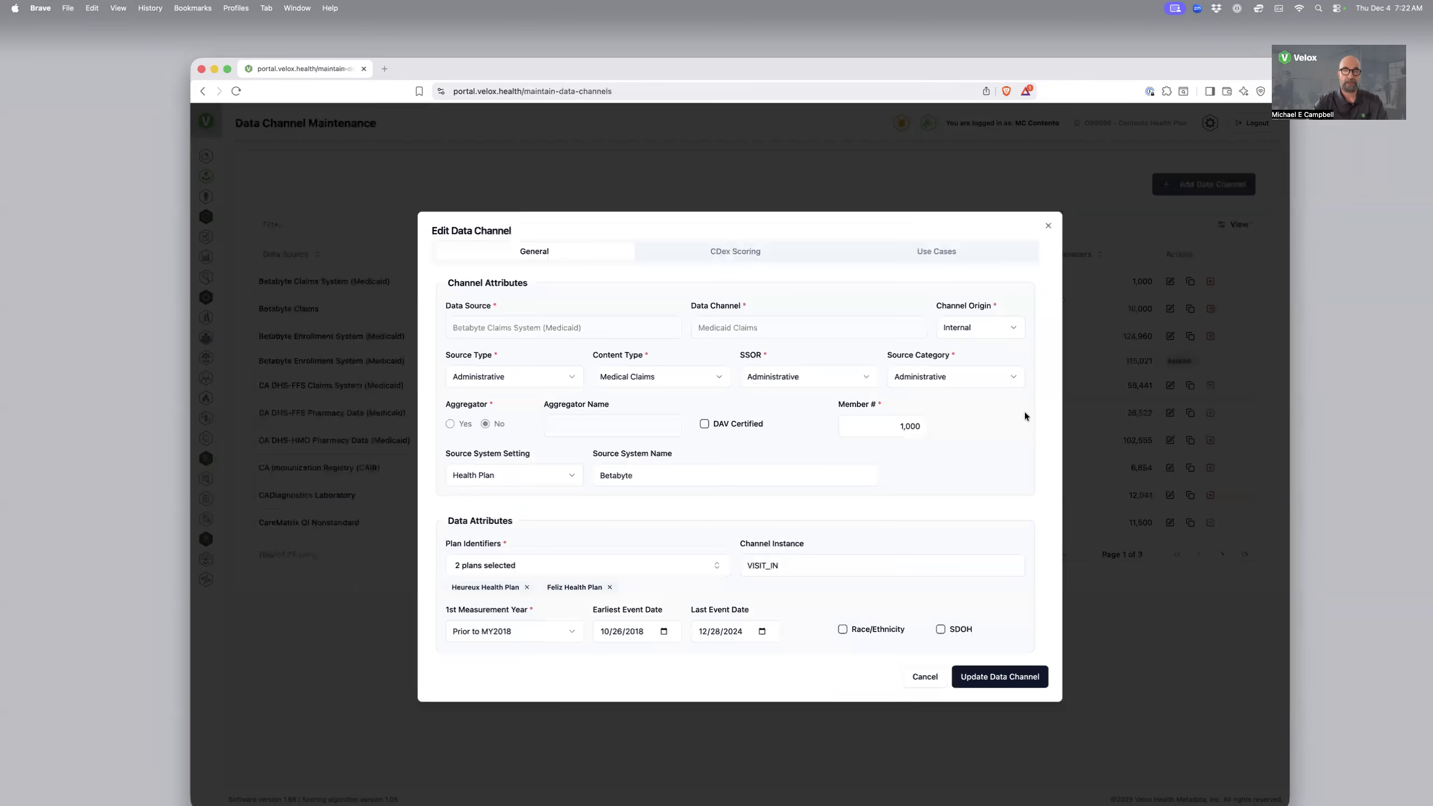
left_click(939, 426)
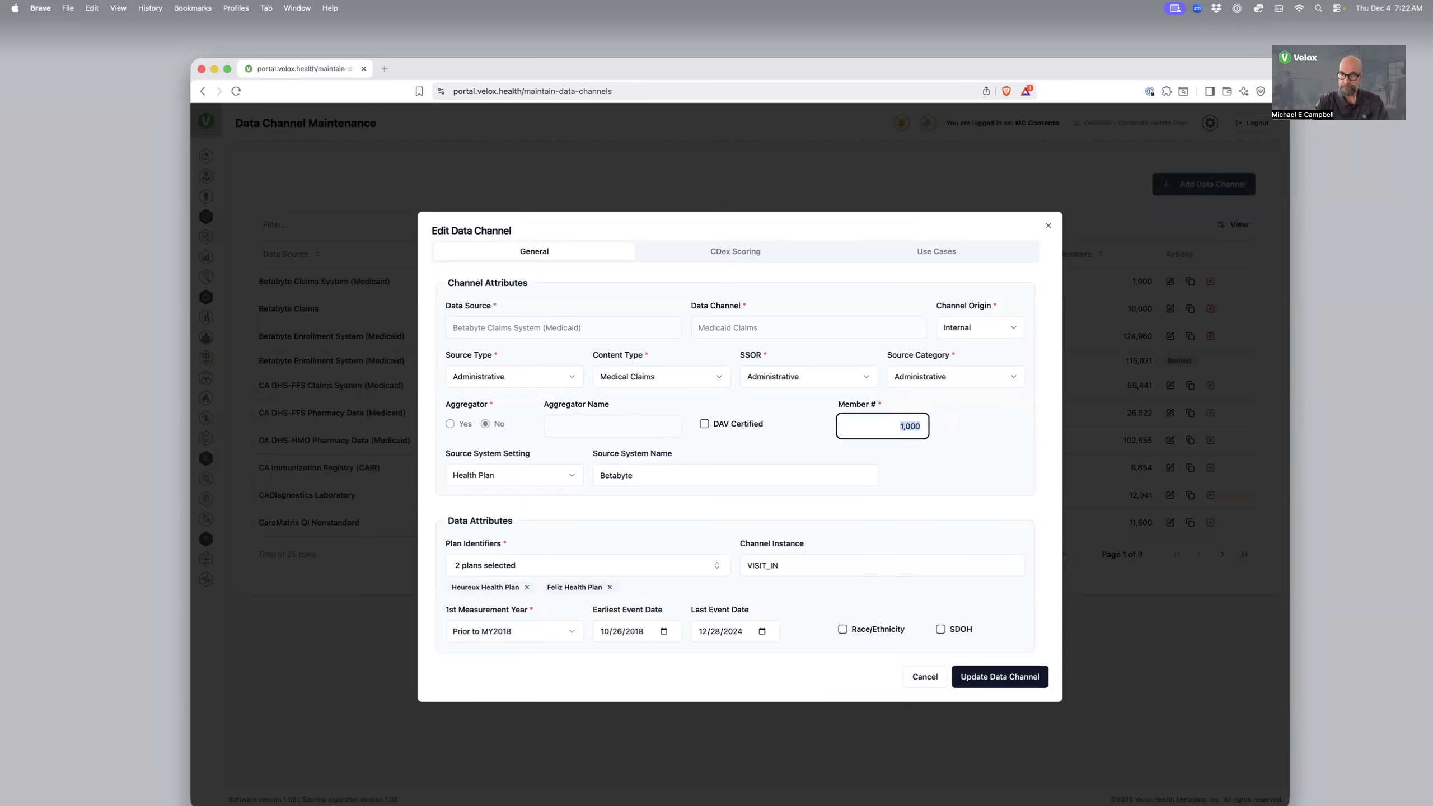
type("2,000")
left_click(925, 397)
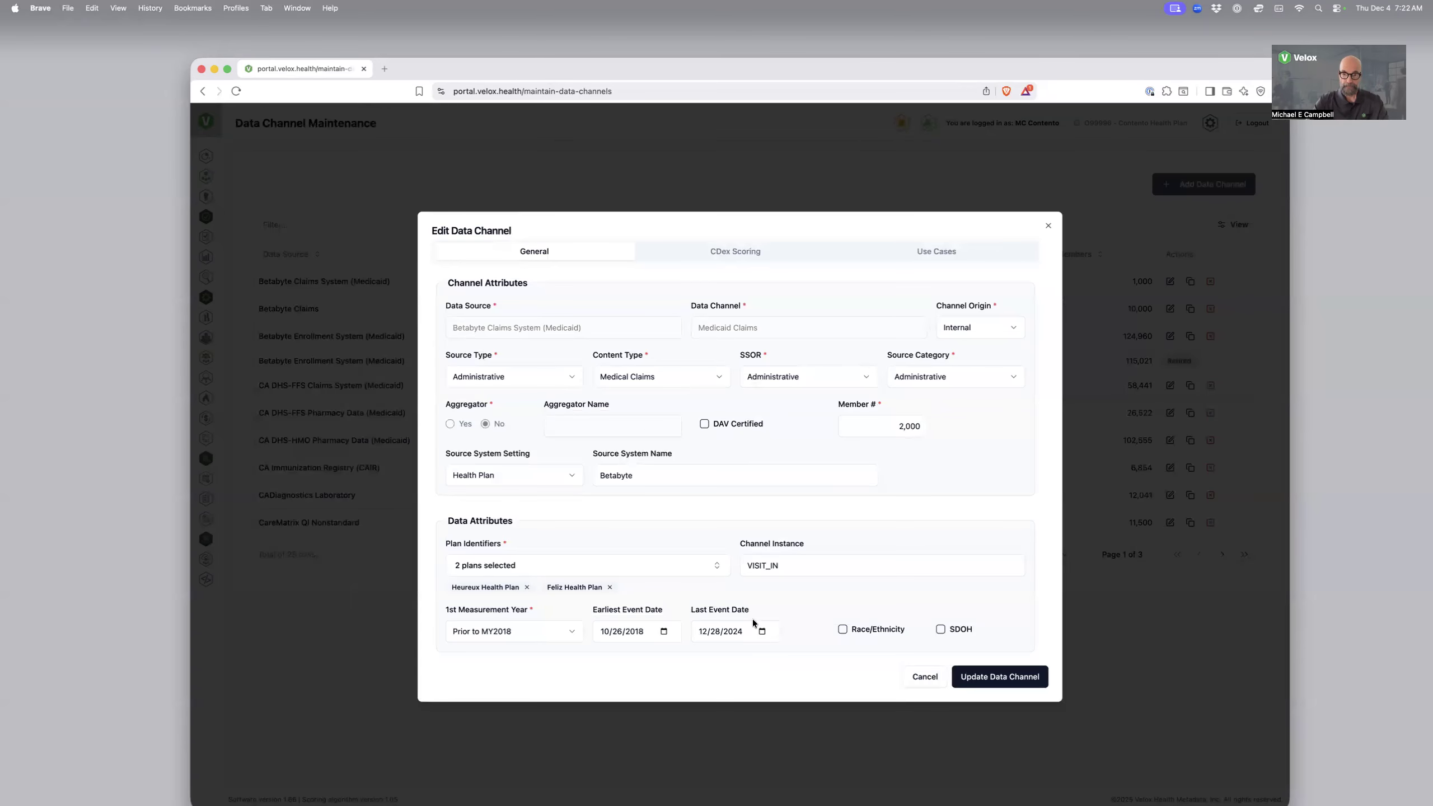
Set the channel's Last Event Date to 12/04/2025 and save the update
left_click(715, 632)
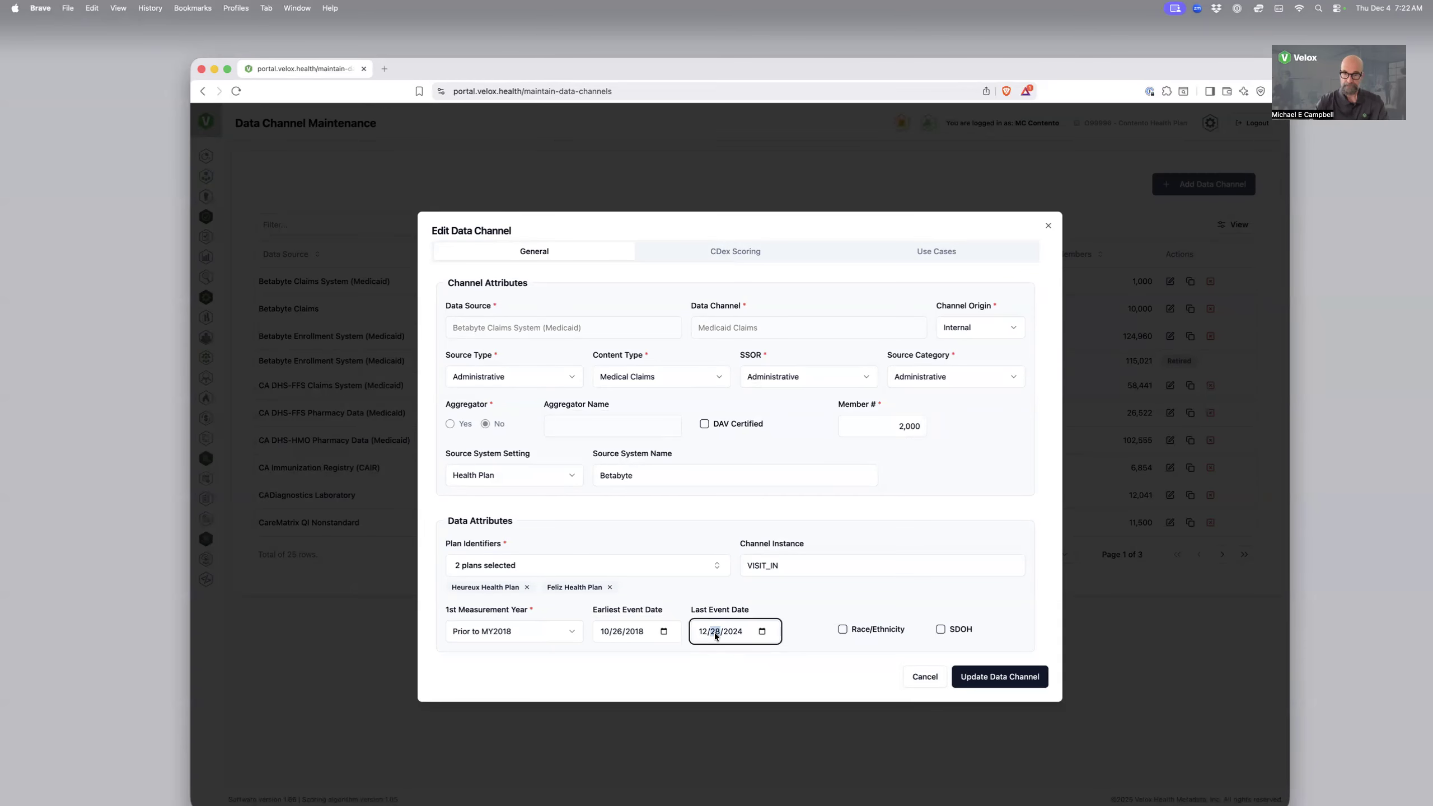
type("04/2025")
left_click(1008, 681)
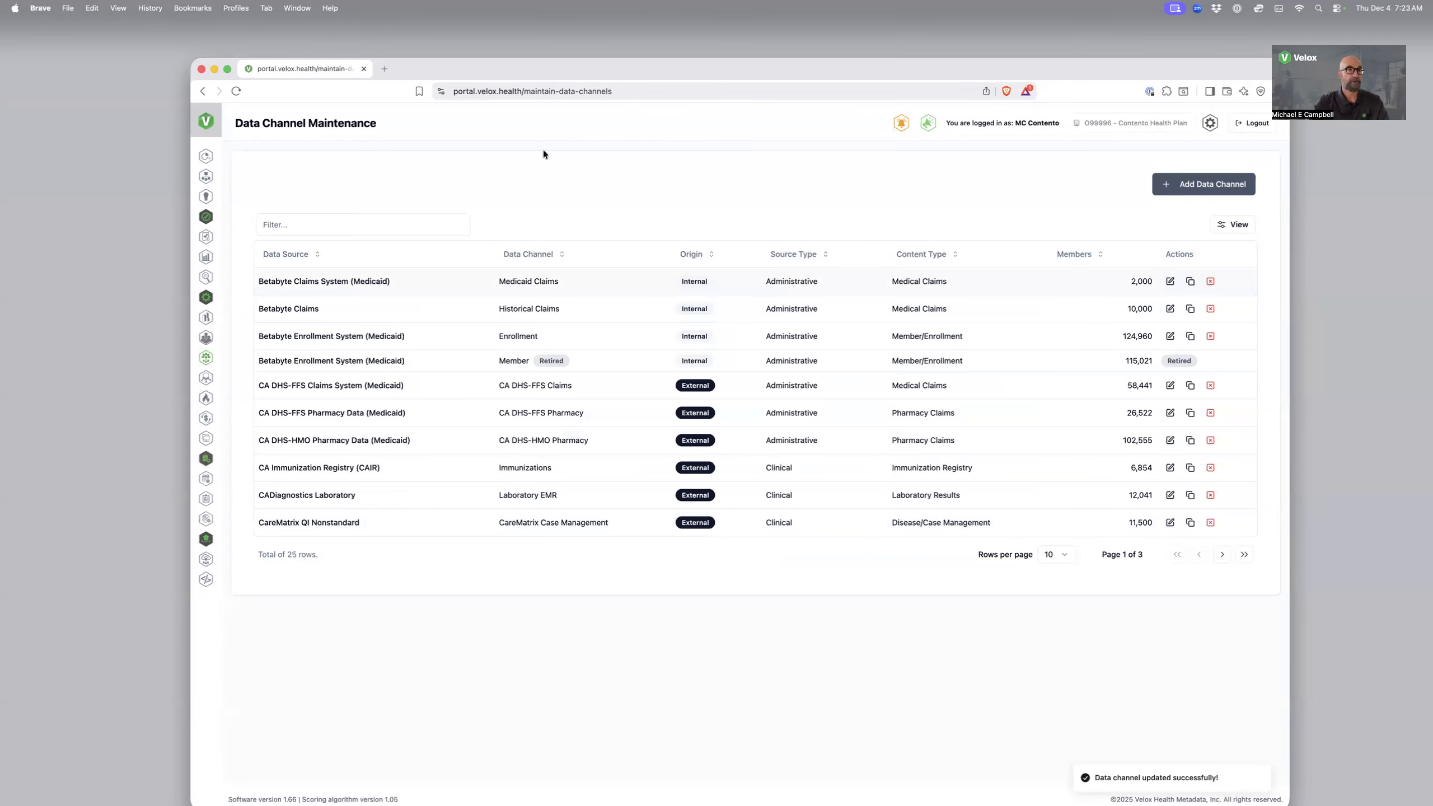
Return to the Data Channels overview and check the Medicaid Claims channel's updated member count and last event date
left_click(205, 180)
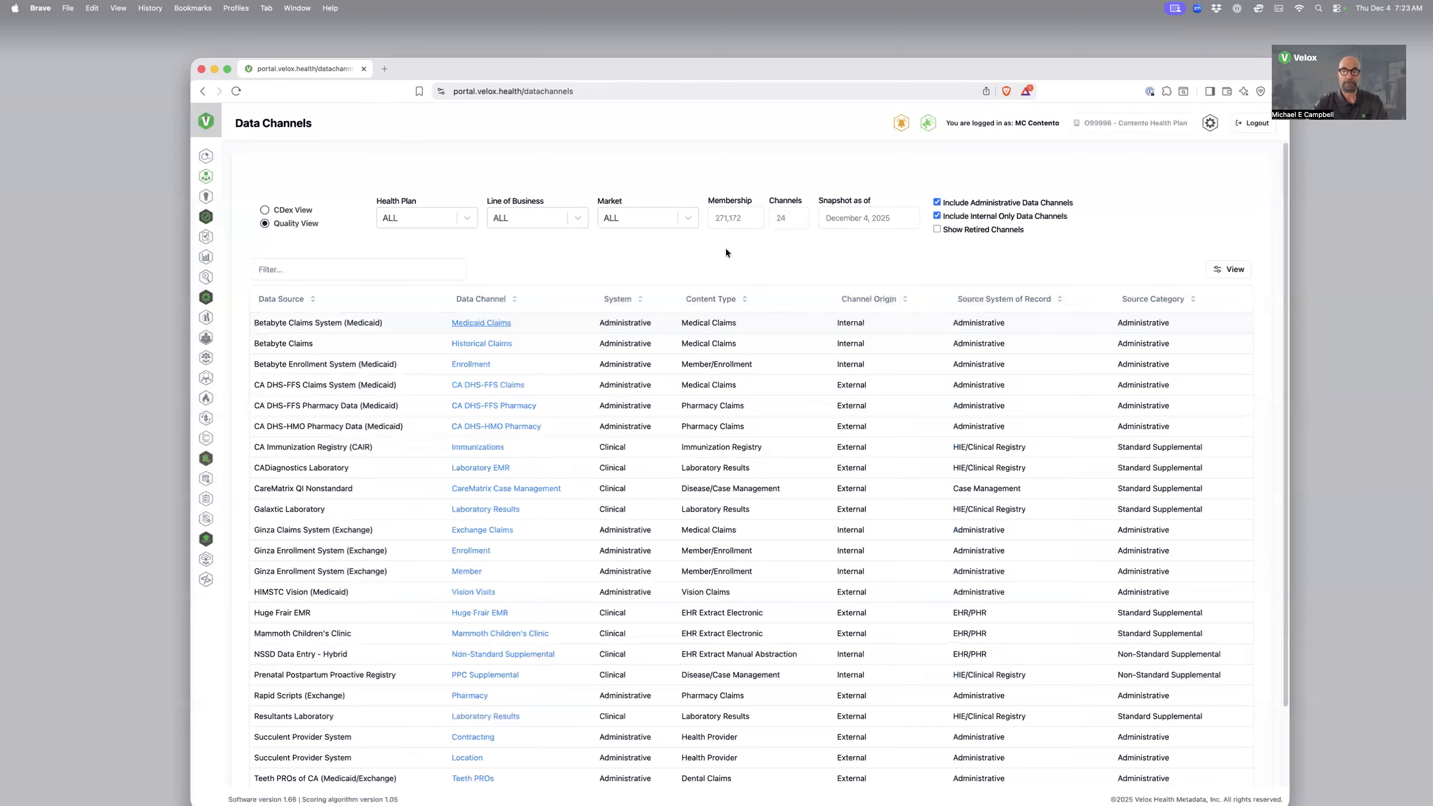
left_click(668, 314)
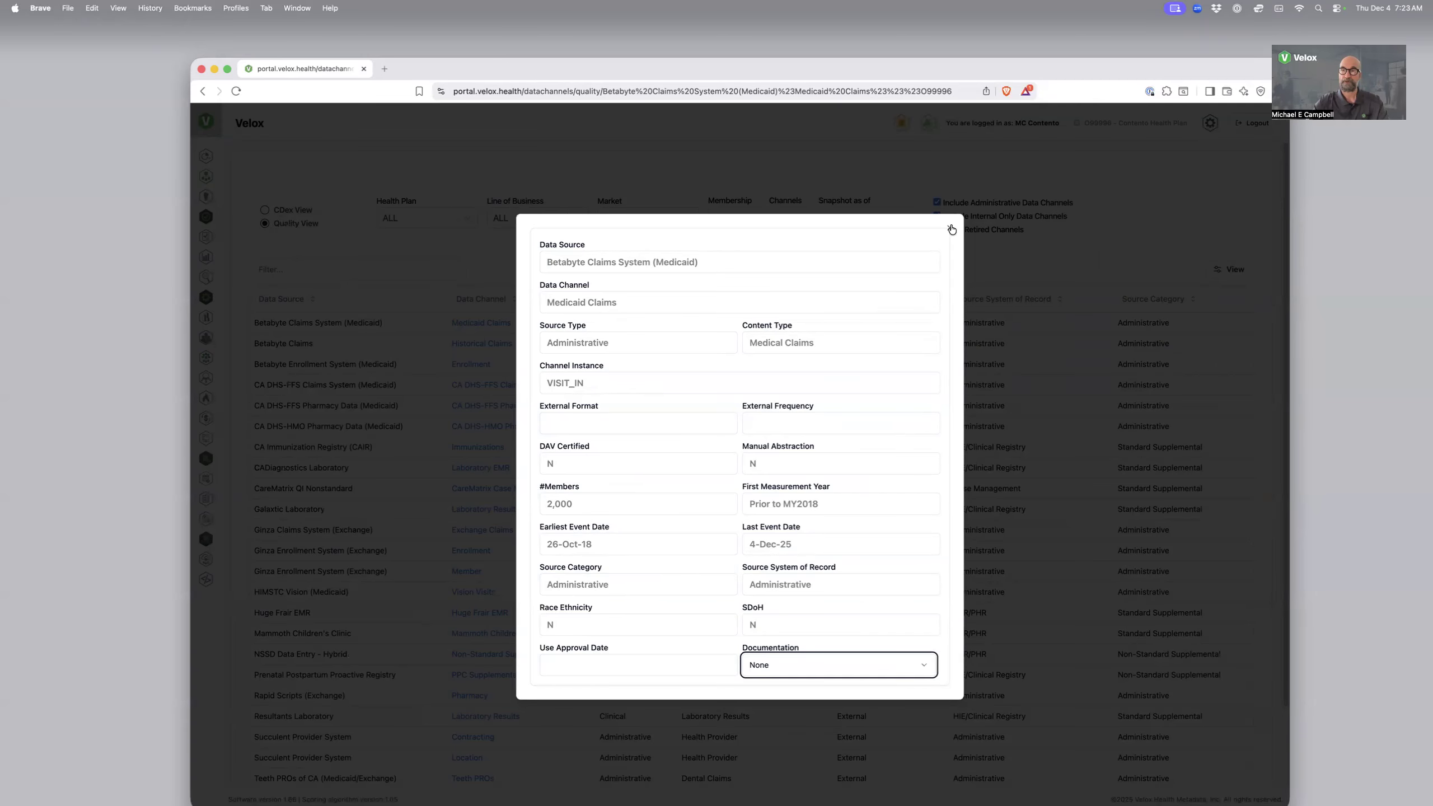
key("Tab")
Examine the General and CDex Scoring fields and external format options of a blank new data channel form, then close it without adding
left_click(205, 360)
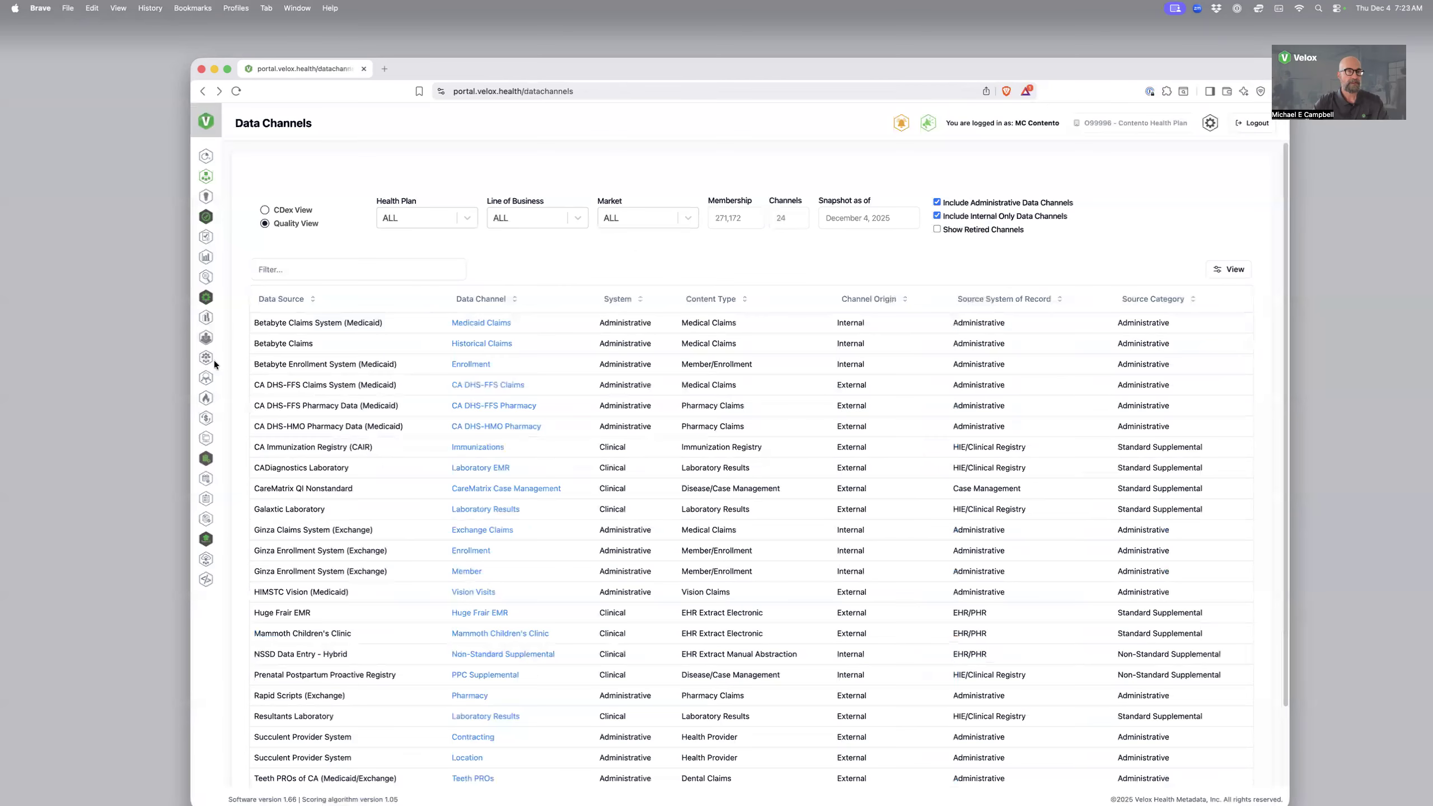
left_click(204, 362)
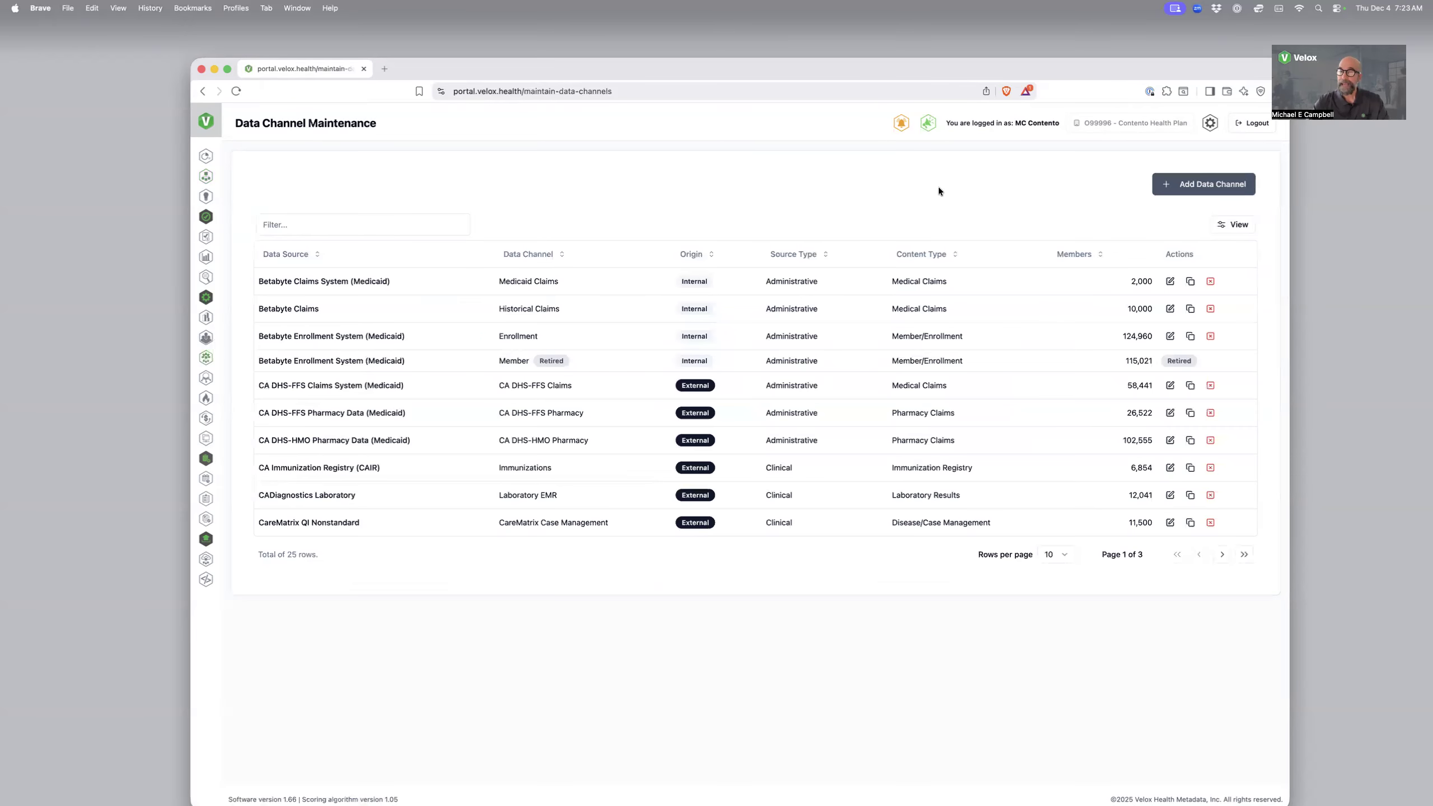
left_click(1202, 186)
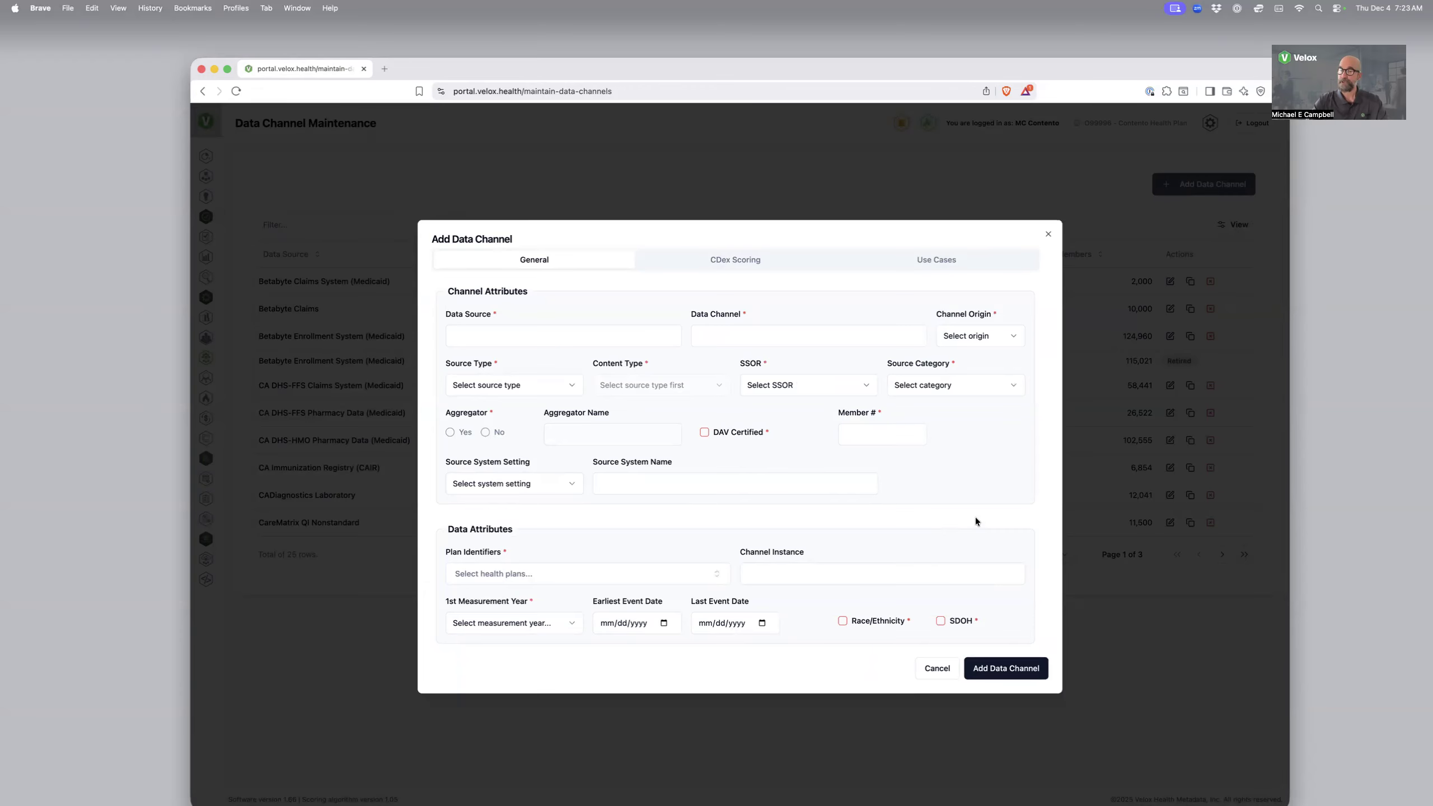
left_click(727, 265)
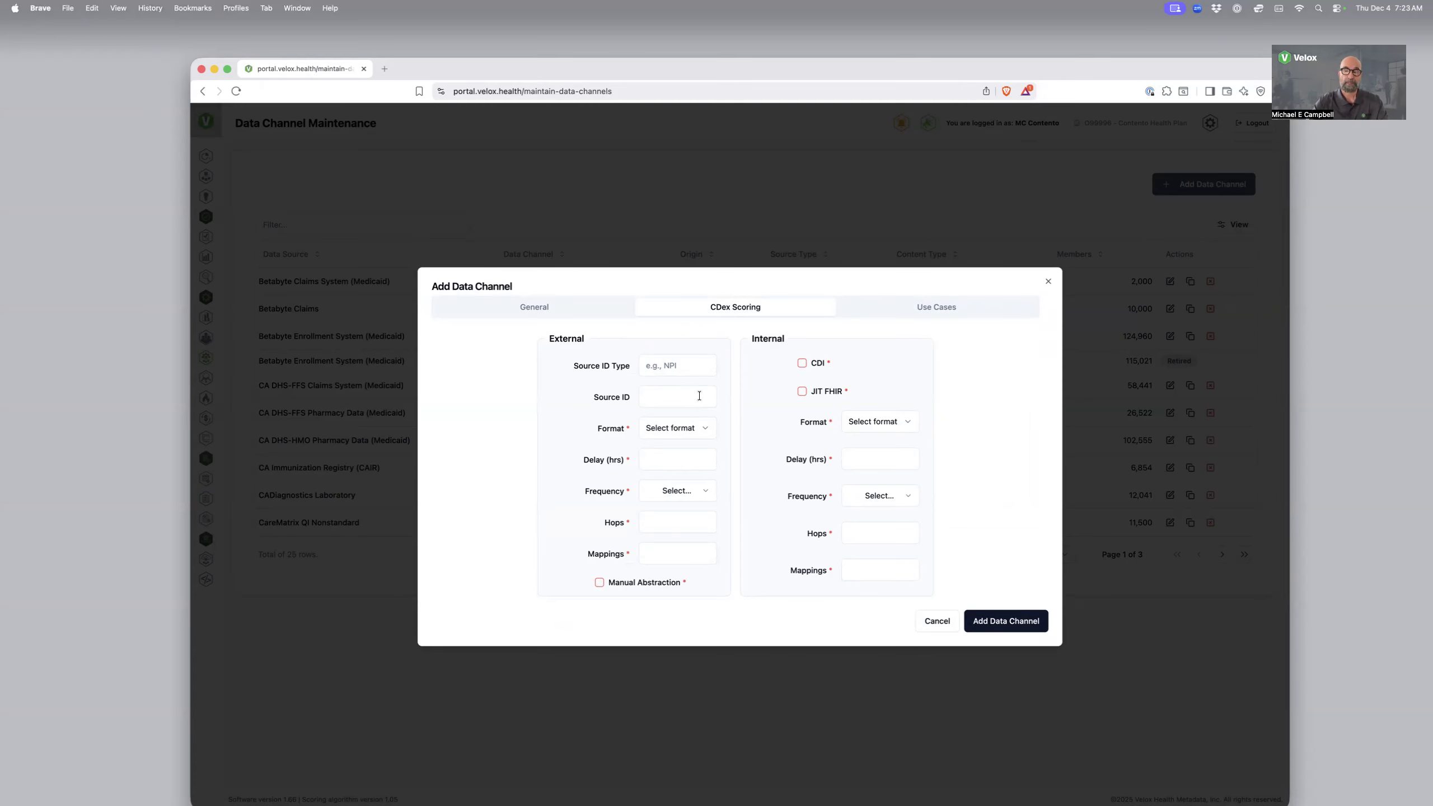
left_click(702, 428)
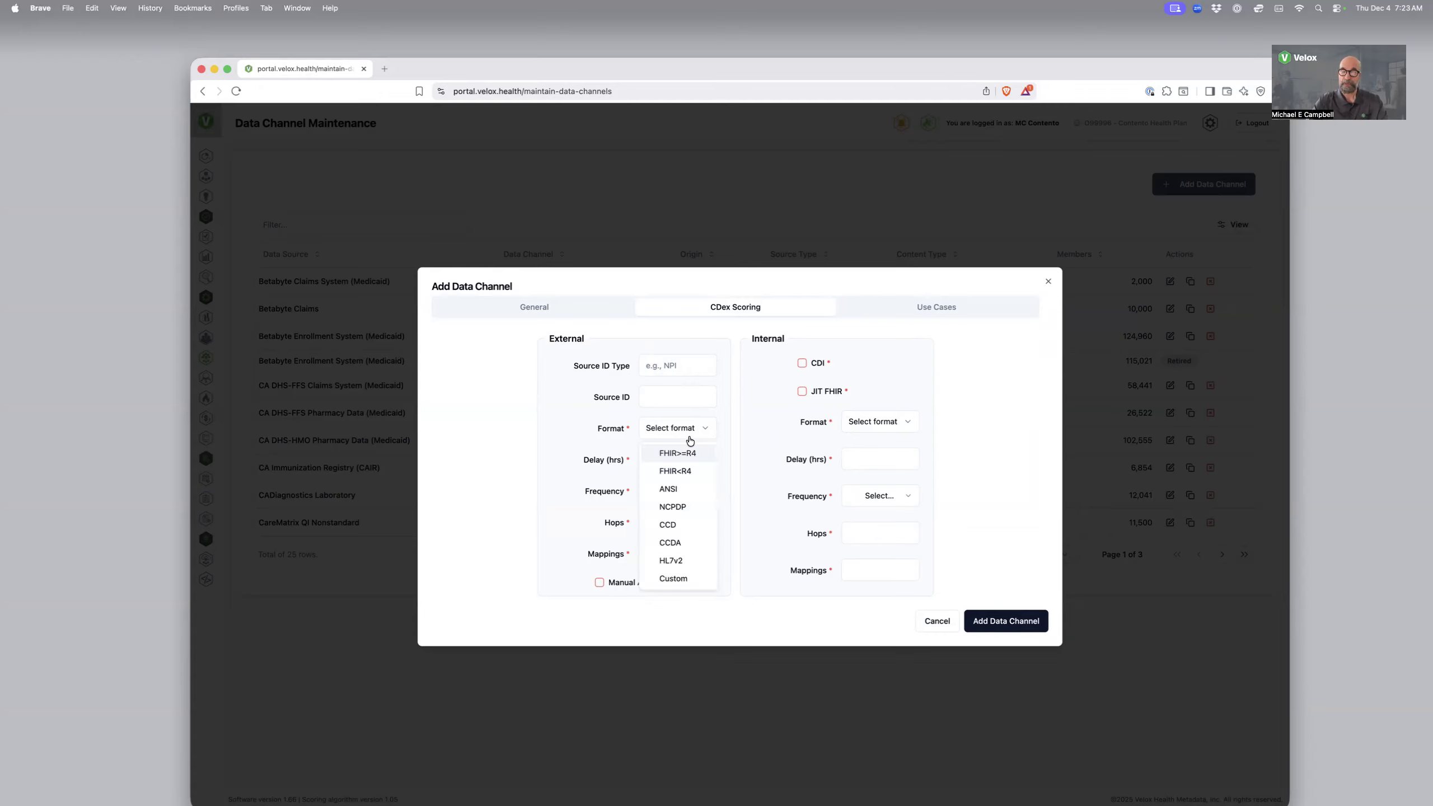
key("Escape")
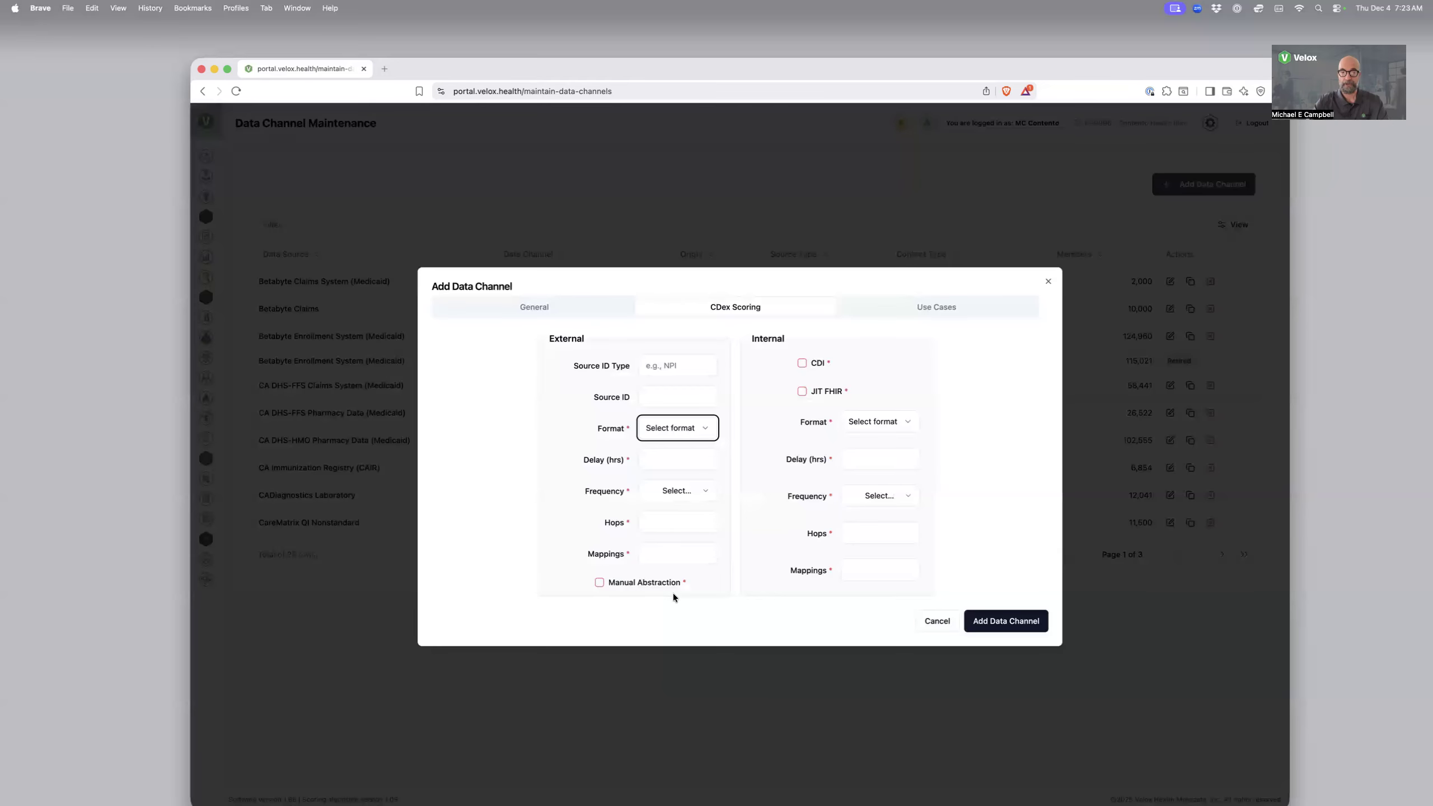
left_click(522, 302)
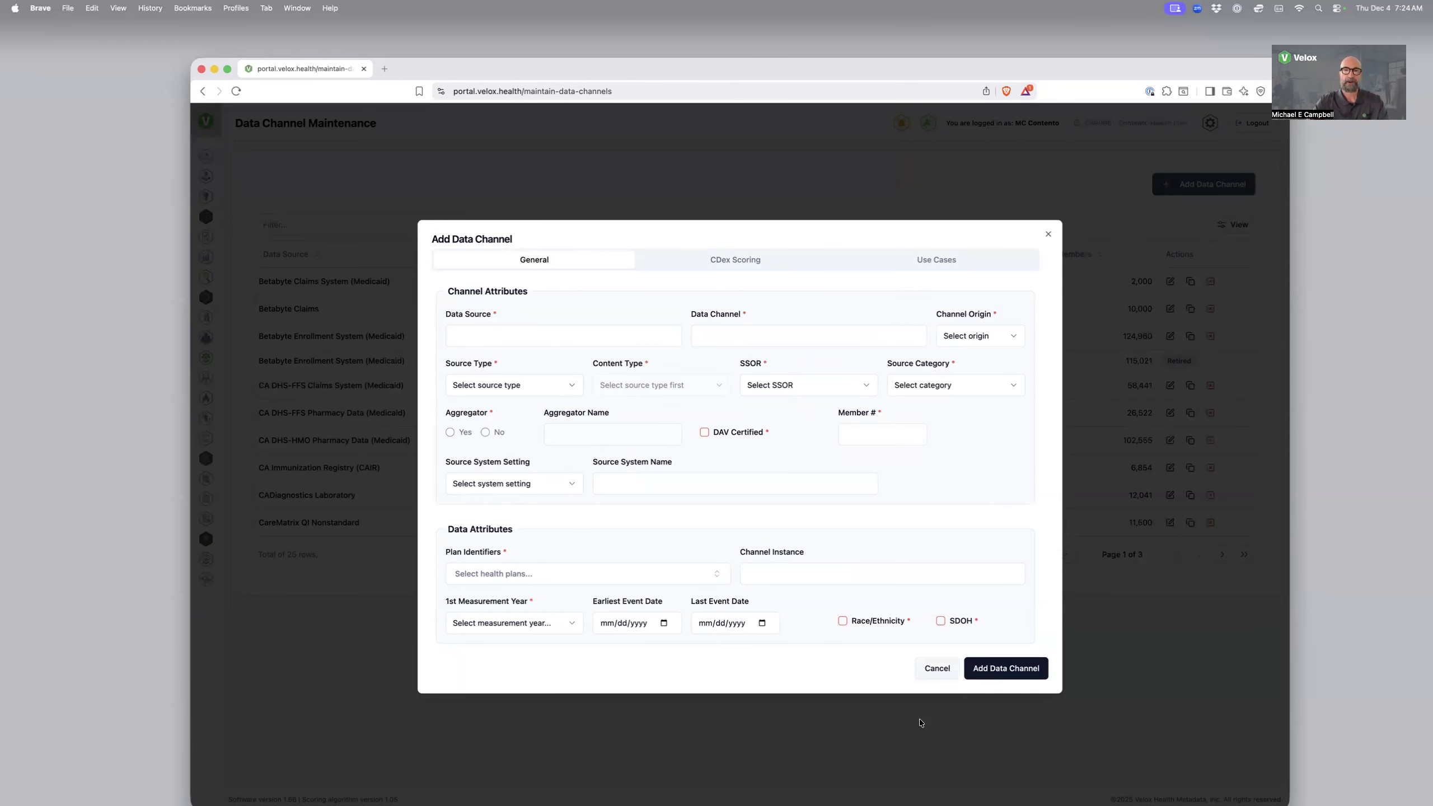
left_click(1048, 234)
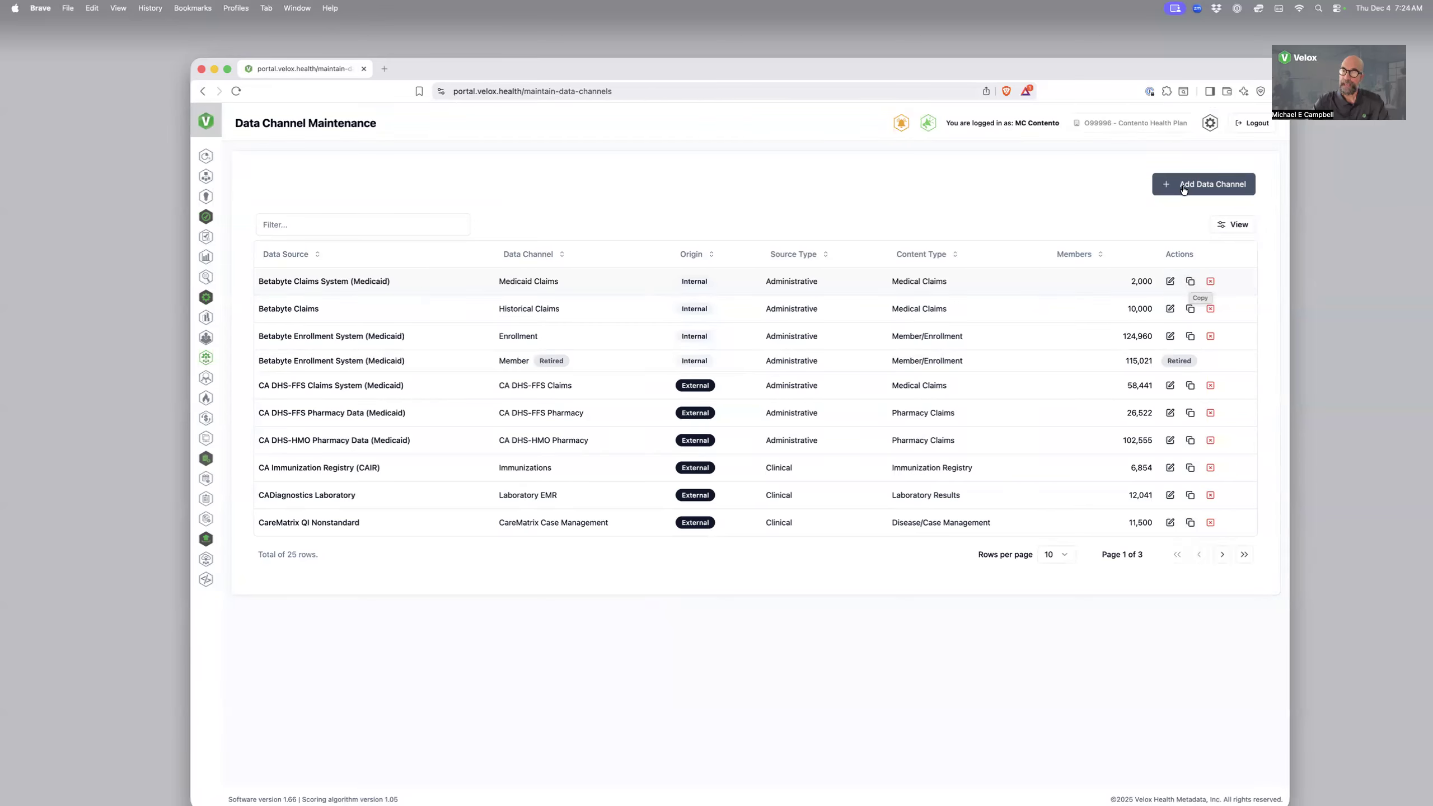
Start a copy of the Betabyte Medicaid Claims channel and name its data source "ByteBeta Claims Systems"
left_click(1191, 282)
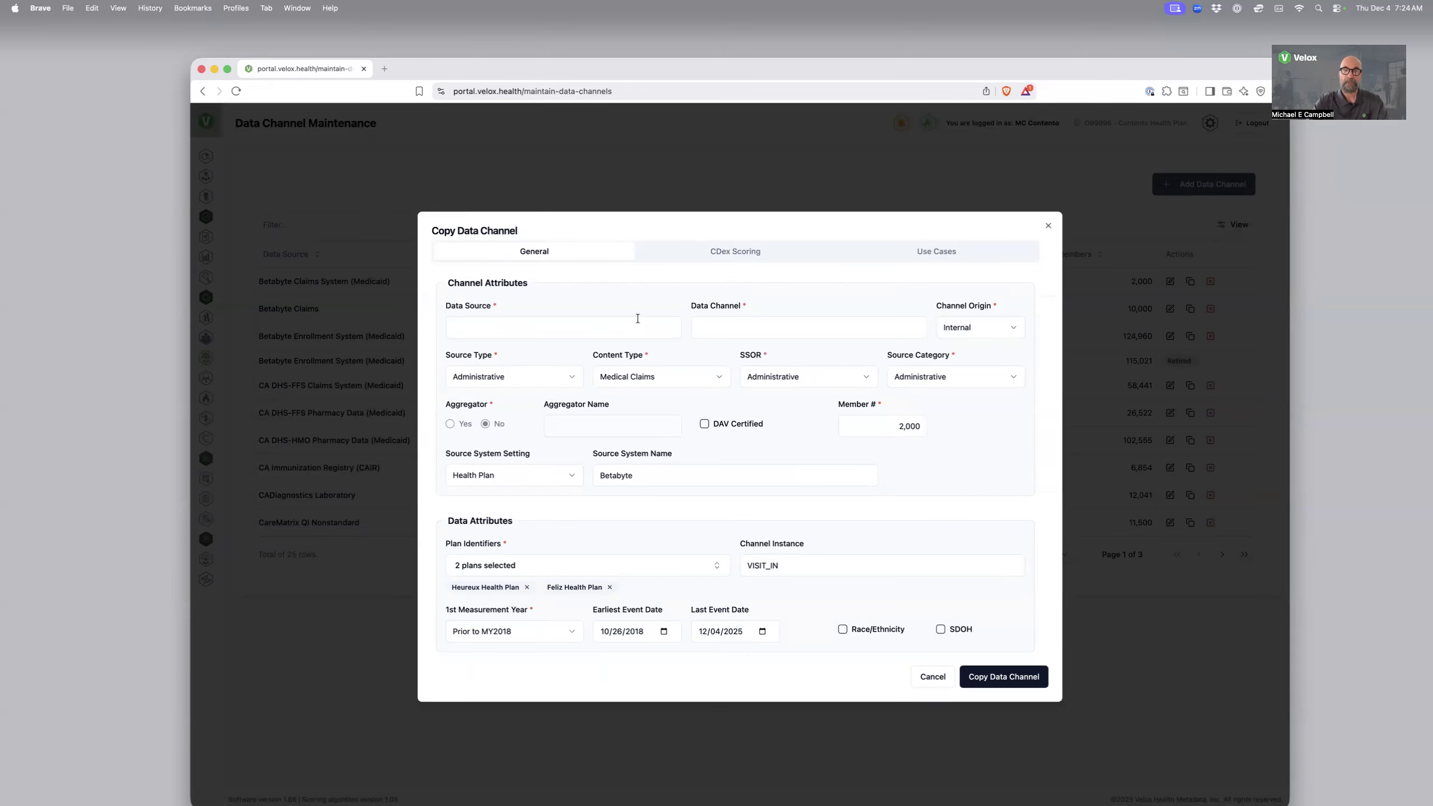
key("Tab")
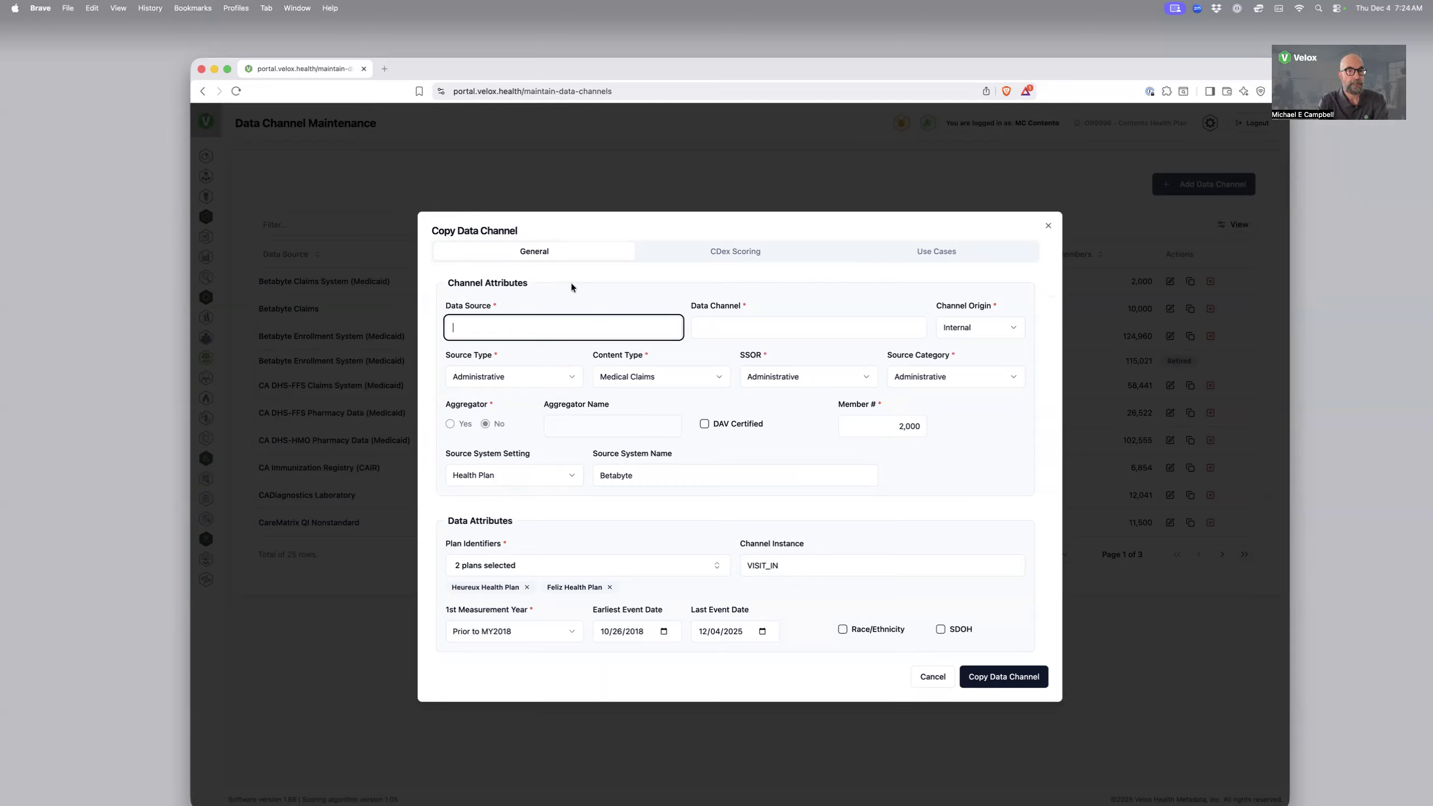
type("B")
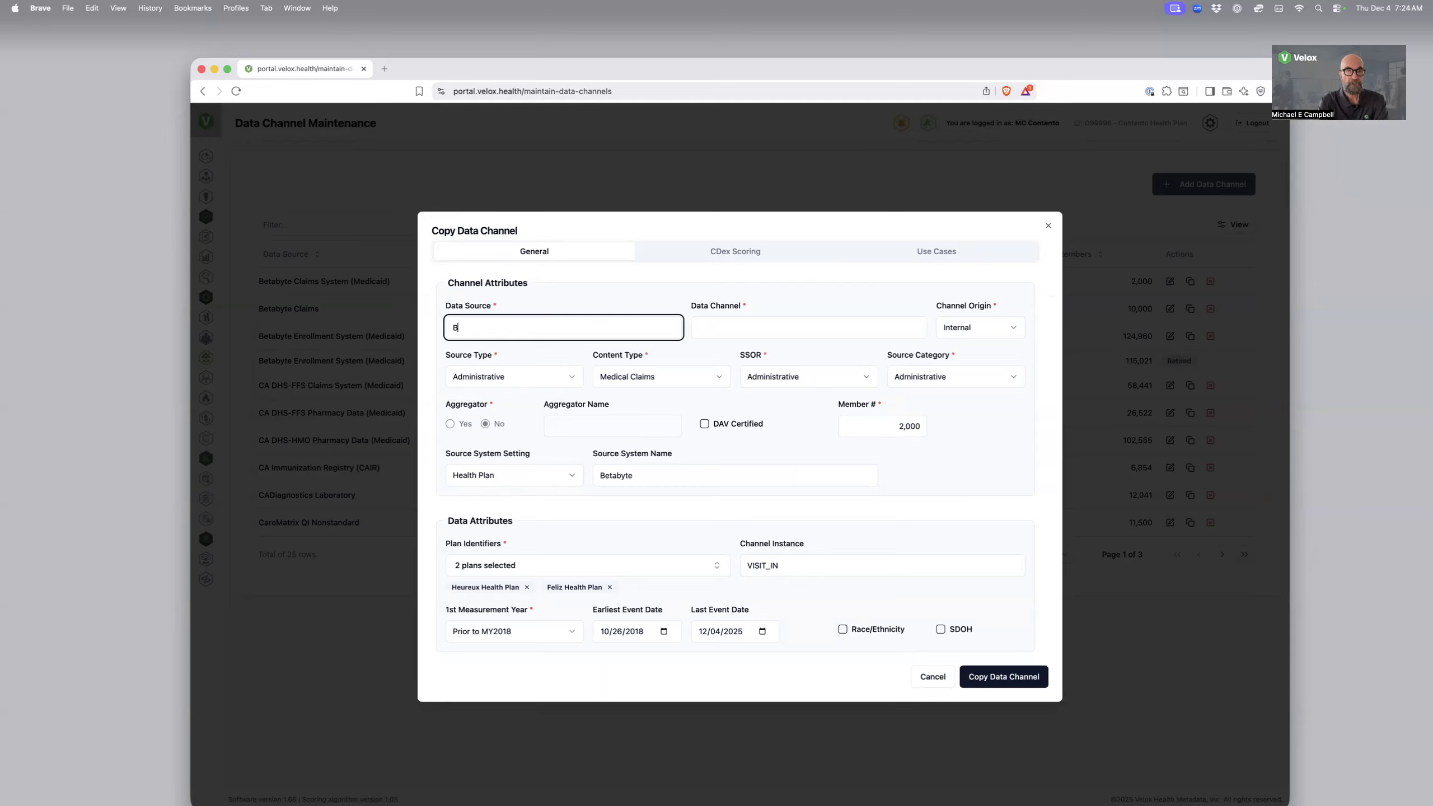
type("yte")
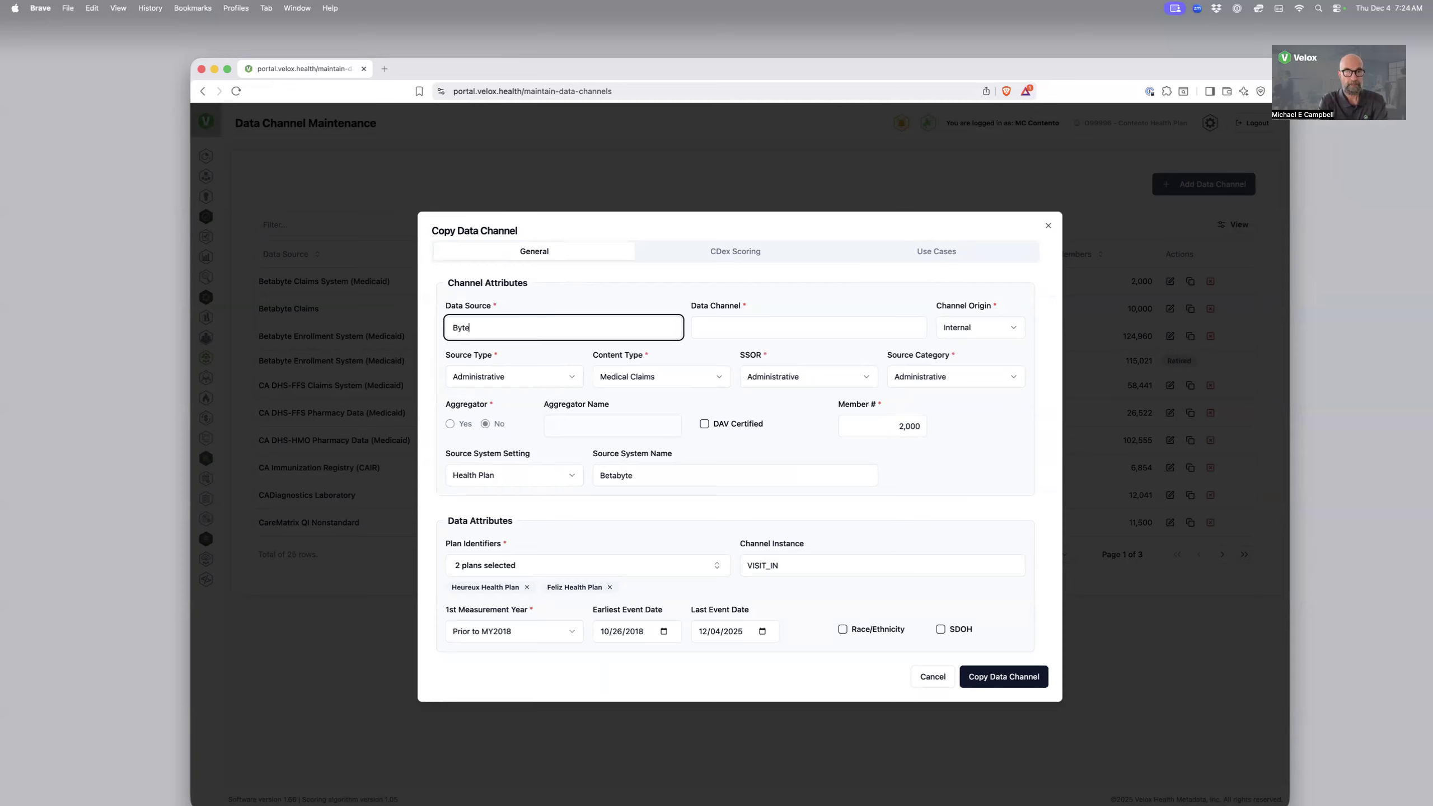
type("Beta Claims Syste")
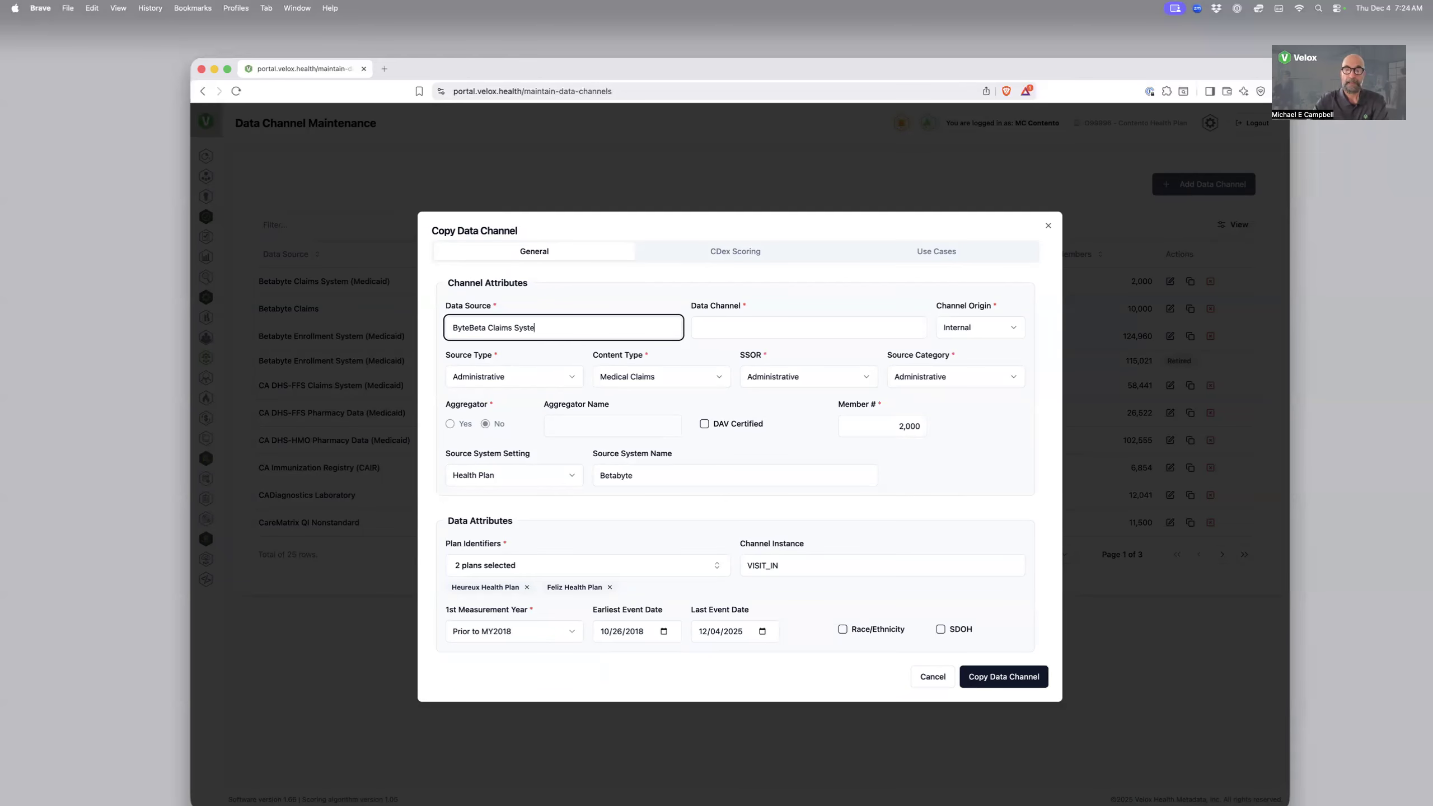
type("ms")
key("Tab")
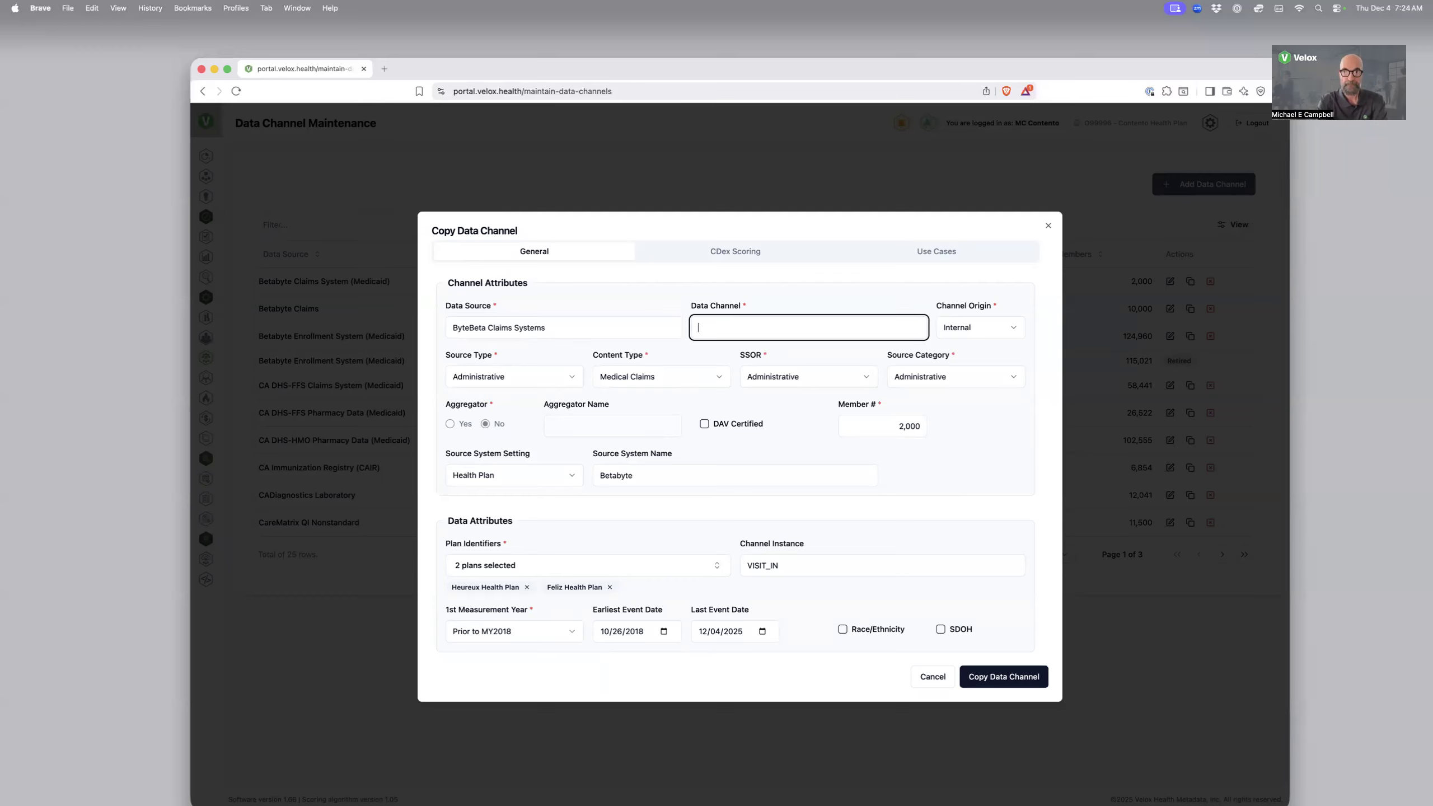
Name the copy's data channel "Medical Claims" and create the copied data channel
type("Medical Claism")
key("BackSpace")
key("BackSpace")
type("ms")
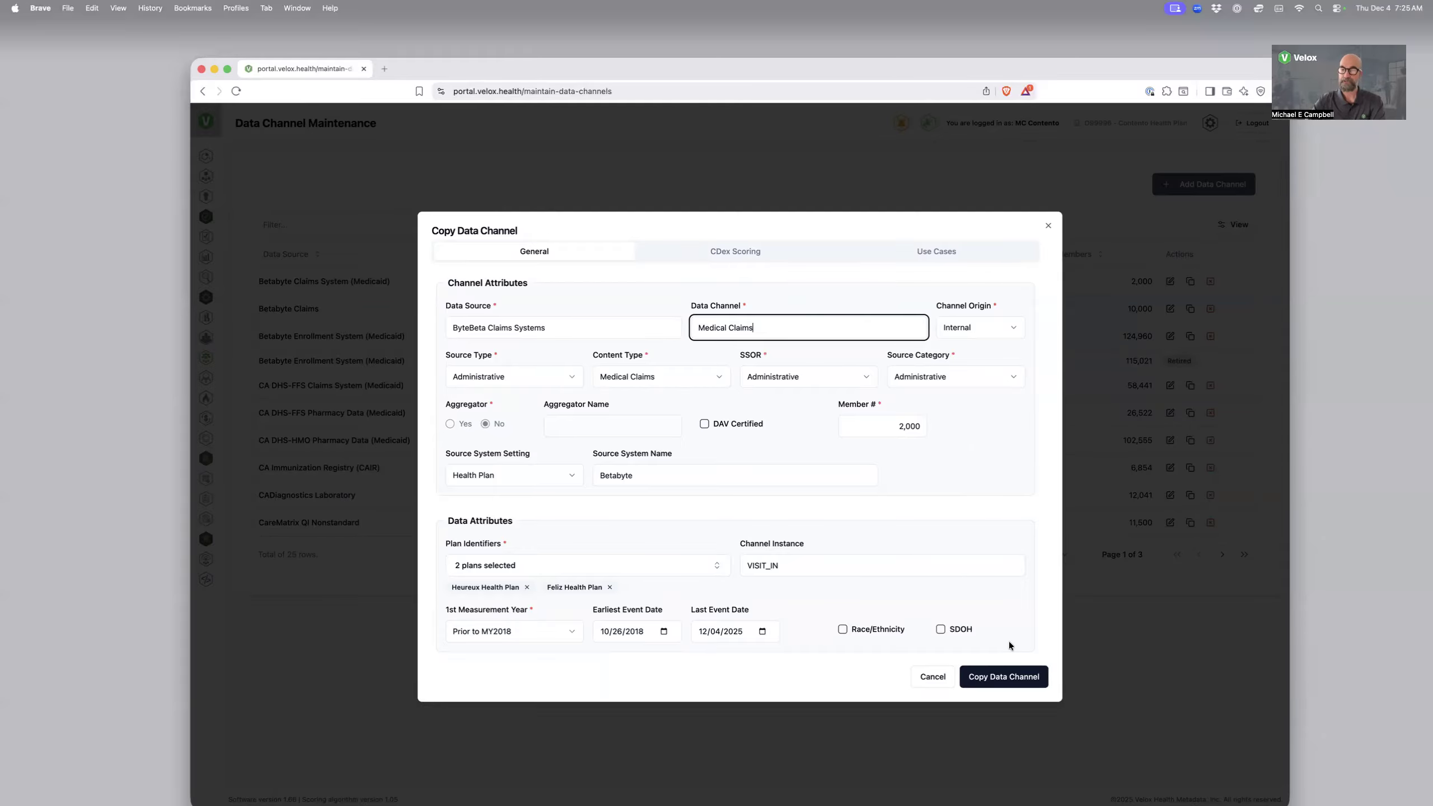
left_click(1008, 677)
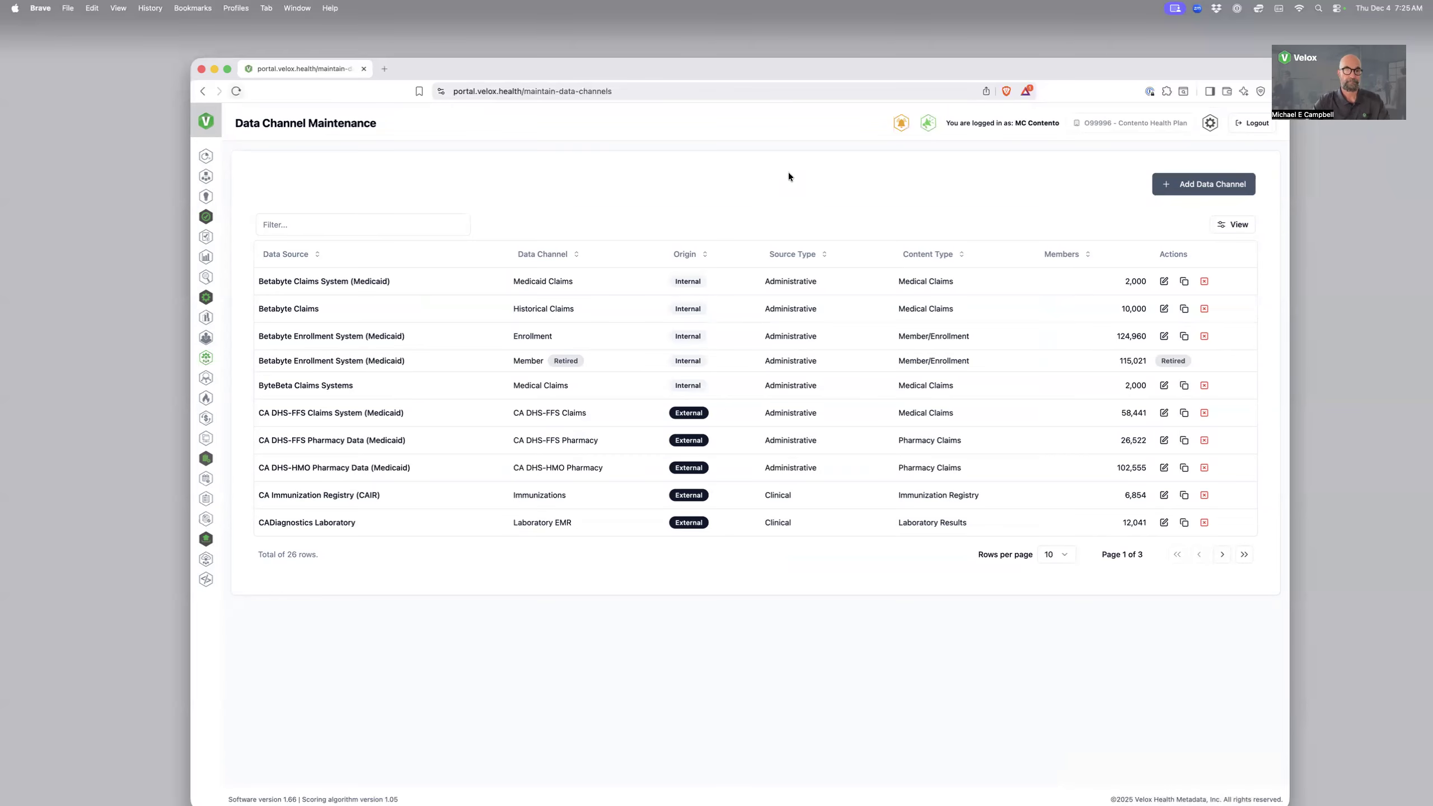
Refresh the maintenance list and retire the Medical Claims channel of ByteBeta Claims Systems
key("super+r")
left_click(1205, 386)
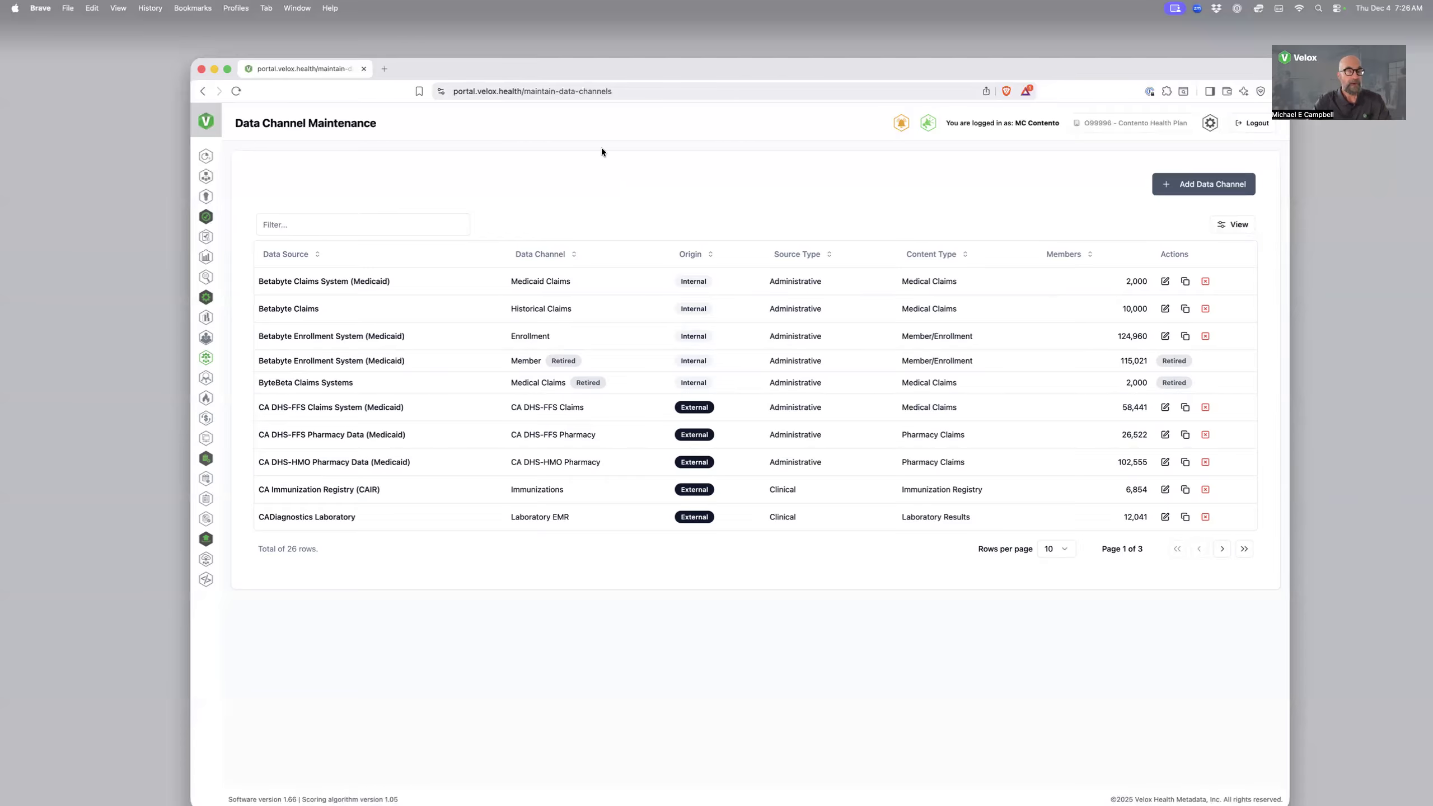
Open the "1. General" folder in the Documentation Repository
left_click(205, 441)
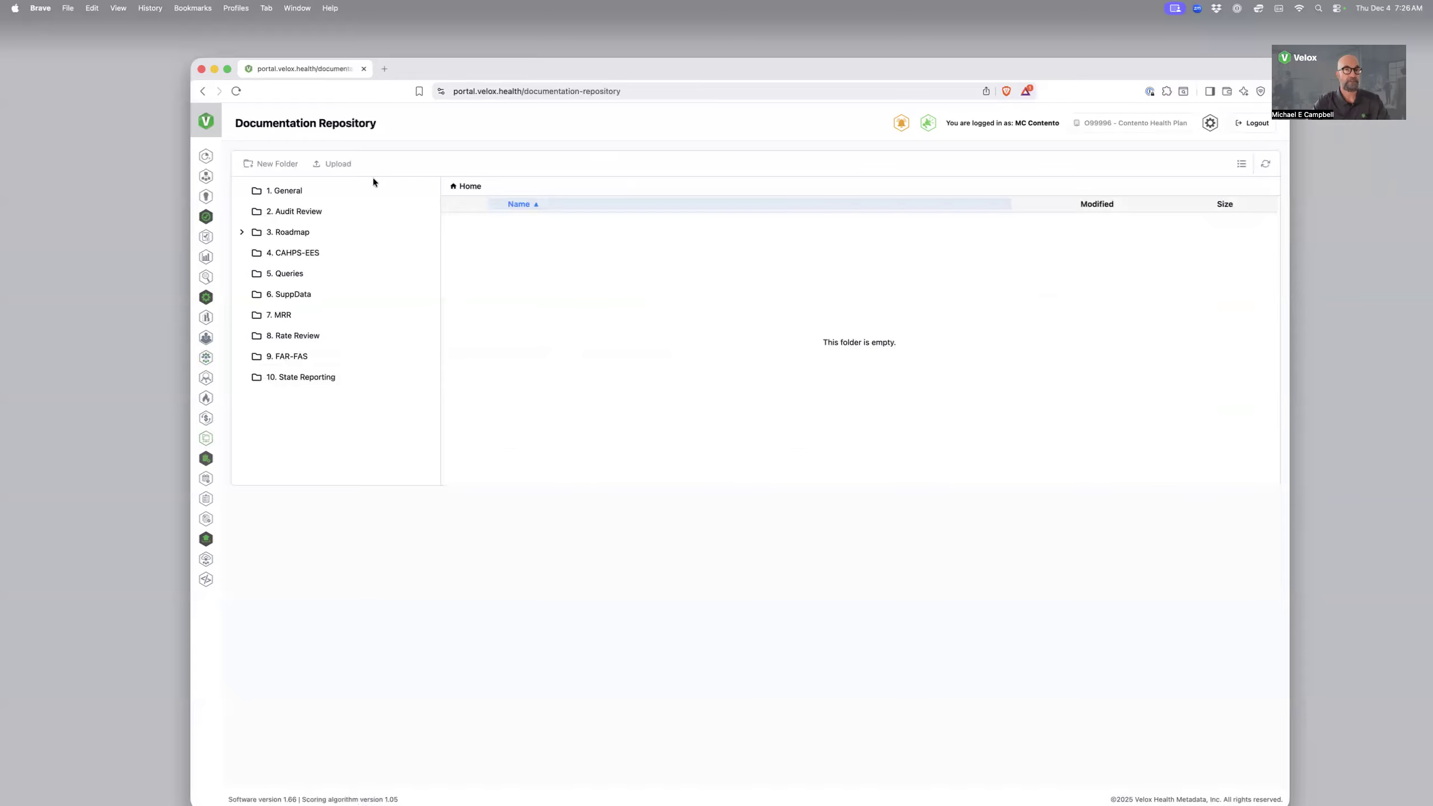
left_click(287, 193)
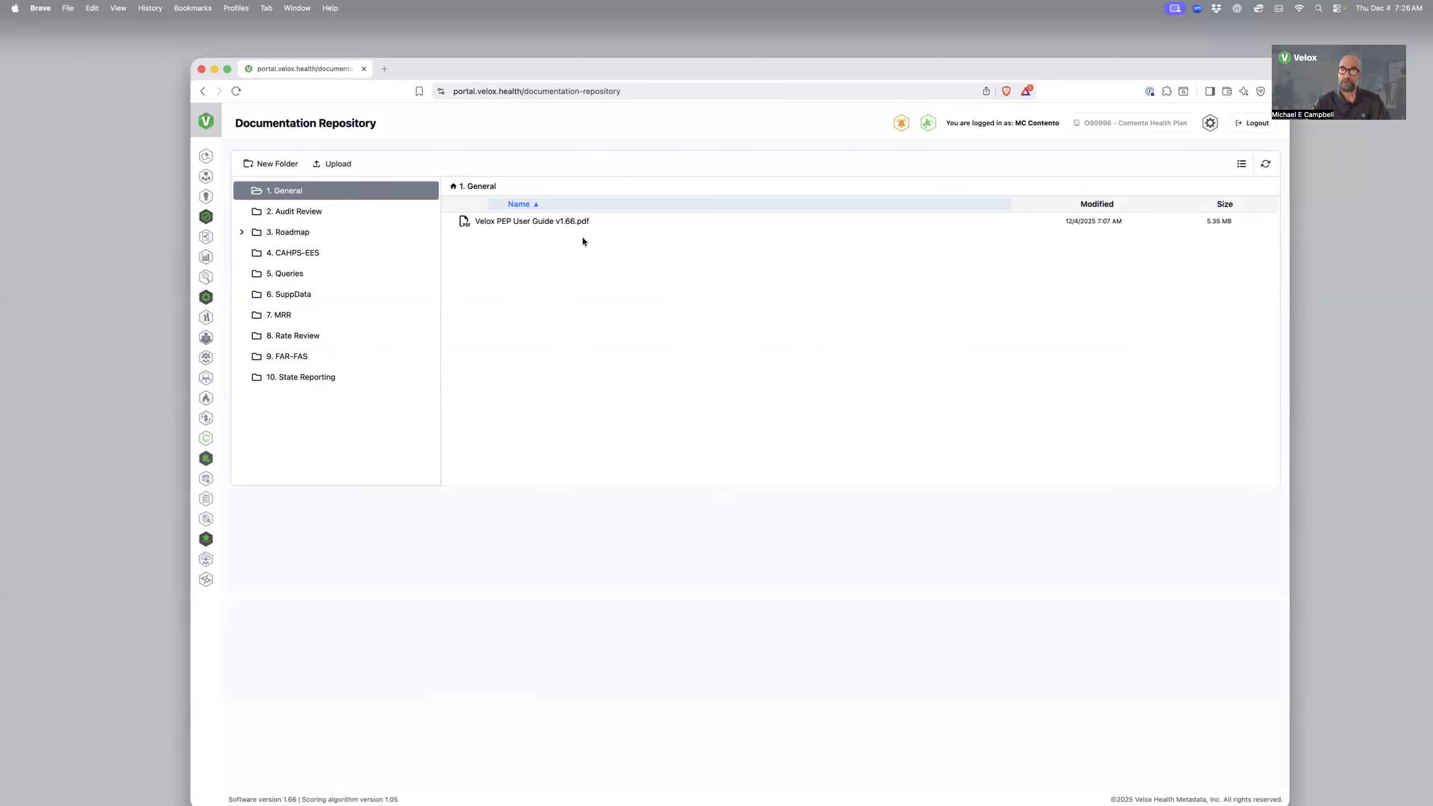